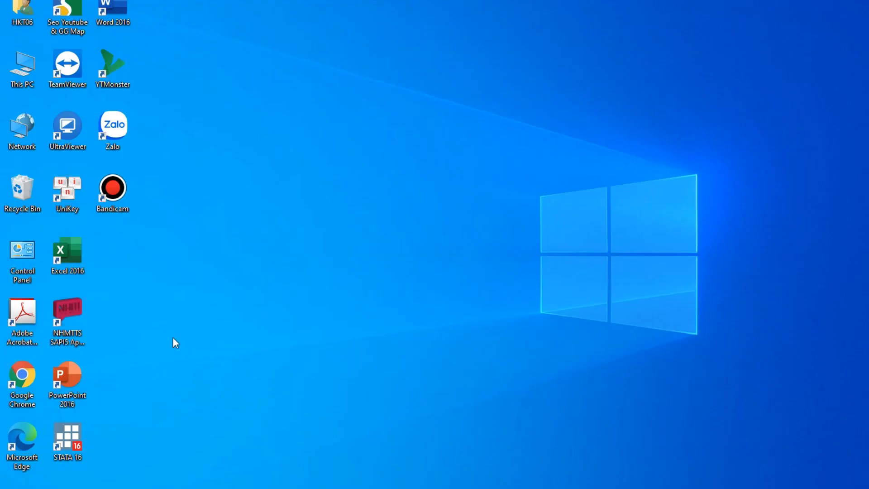
- Launch Stata 16, load auto.dta from the example datasets, close the Viewer and activate the History
double_click(68, 437)
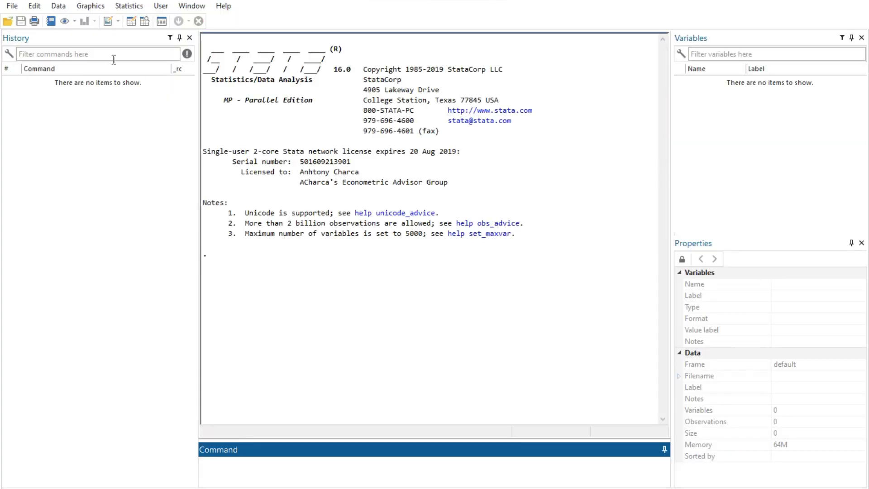
click(12, 6)
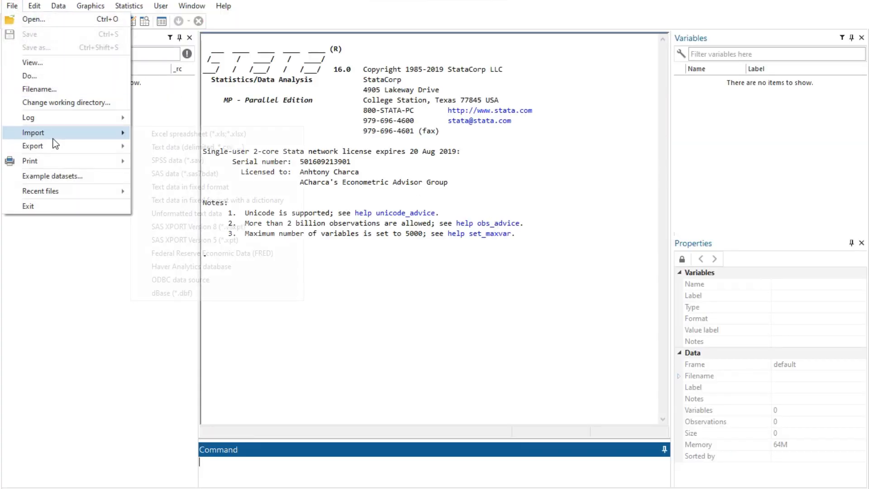
click(61, 177)
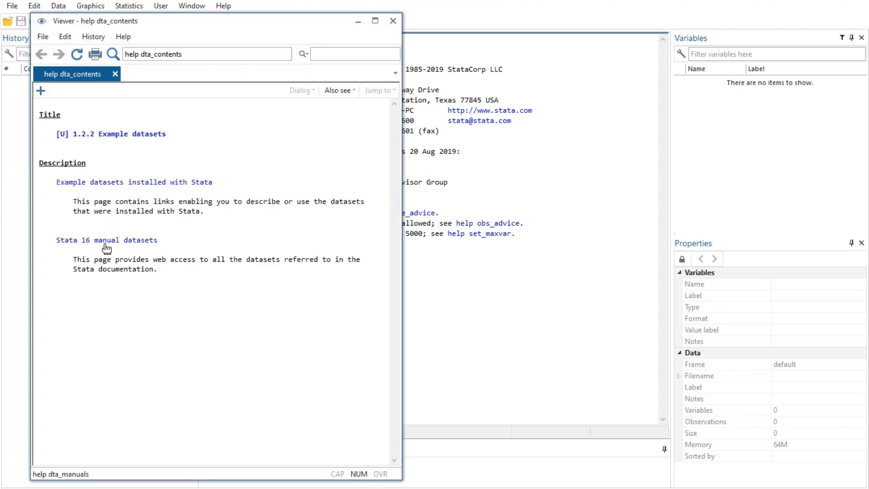
click(106, 182)
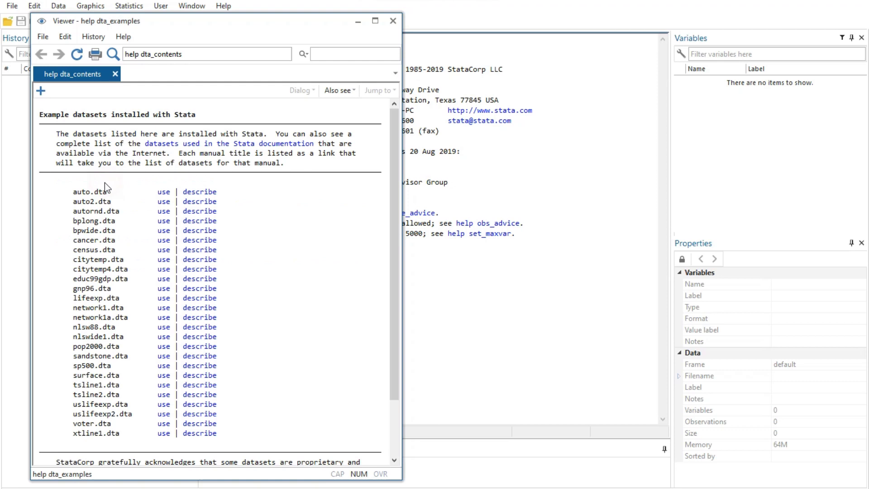
click(164, 192)
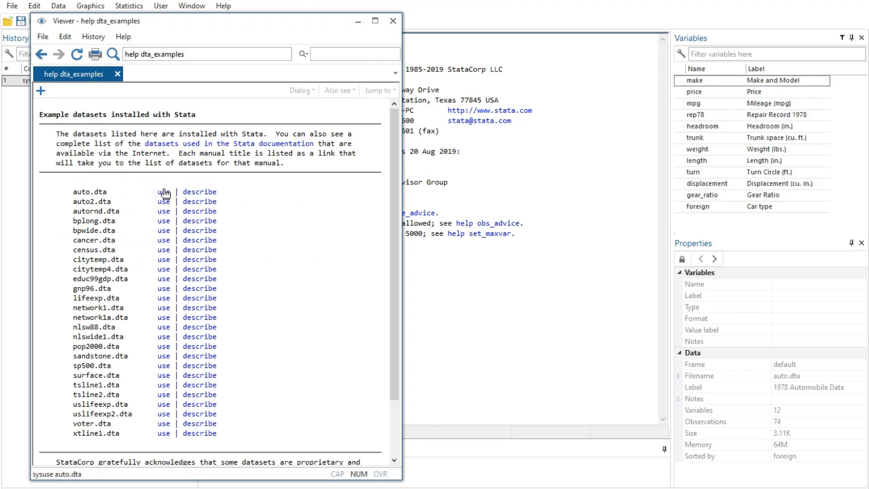
click(393, 21)
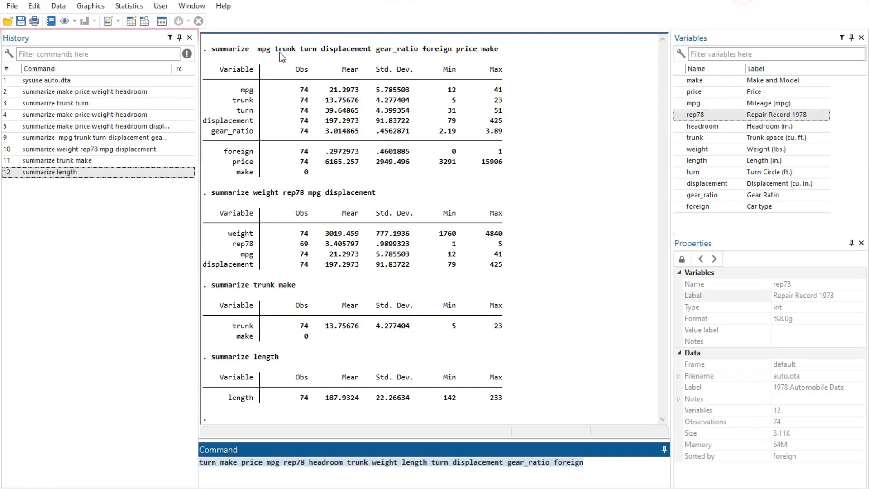
click(95, 42)
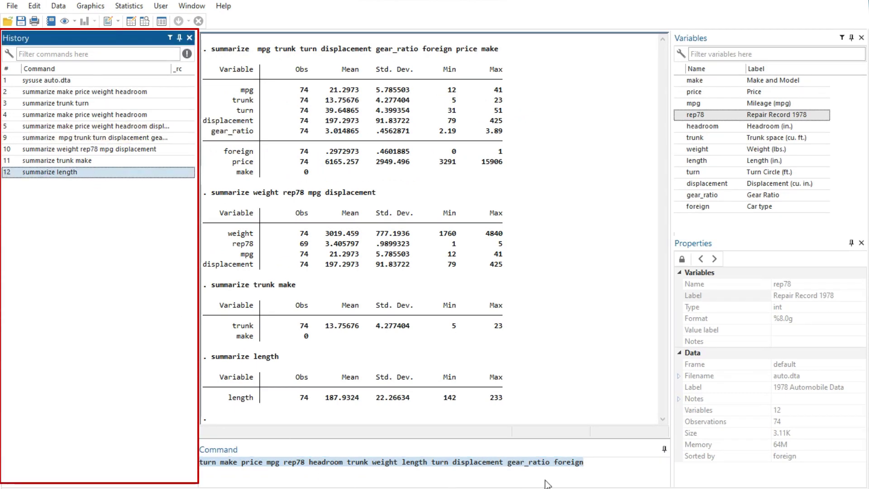
- Run the pending command line, which fails as 'turn' unrecognized, then filter History by 'pri' and clear it
click(594, 462)
key(Return)
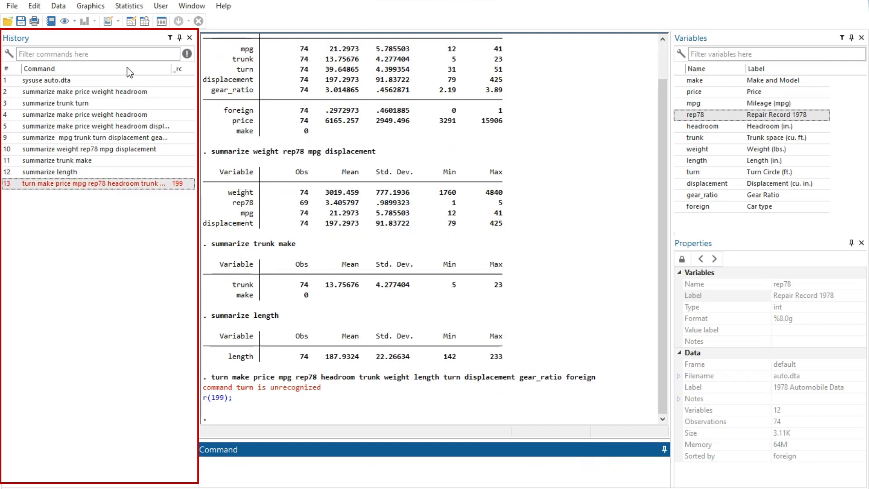
click(62, 54)
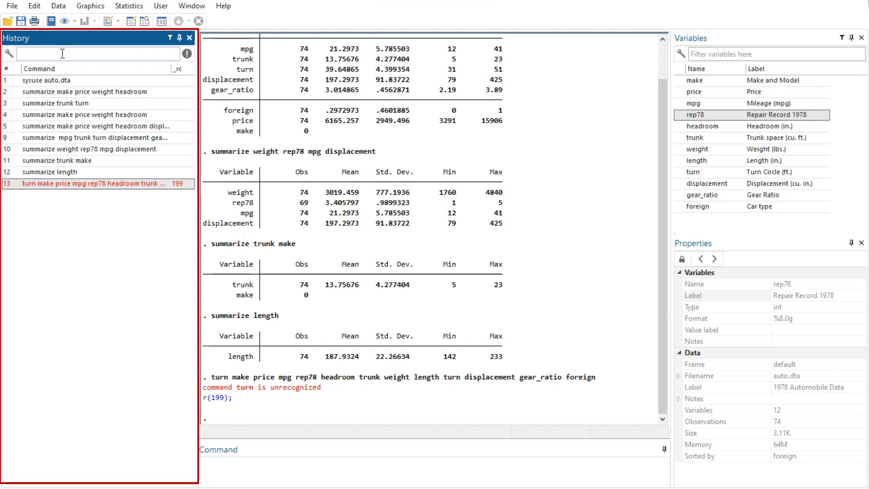
text(su)
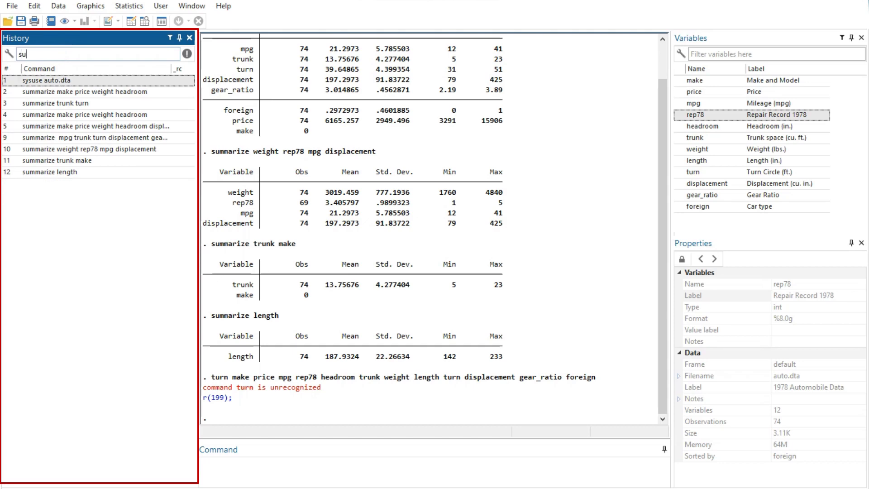
key(BackSpace)
text(price)
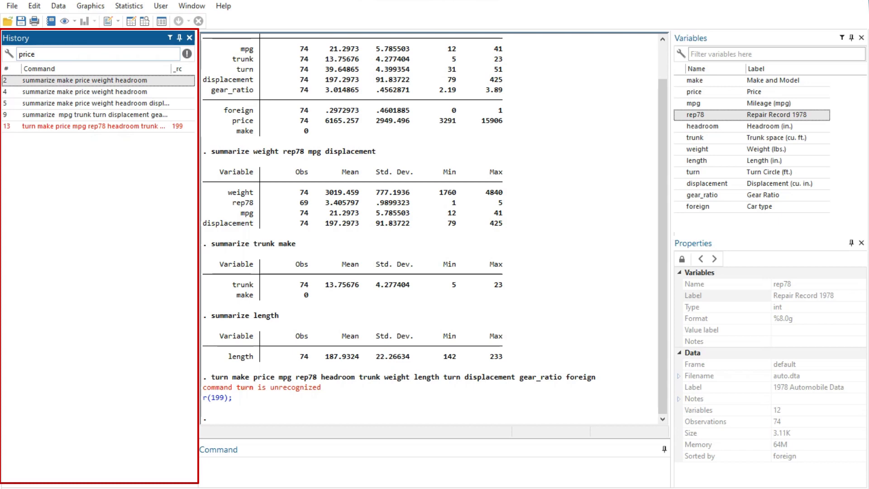
key(BackSpace)
key(BackSpace)
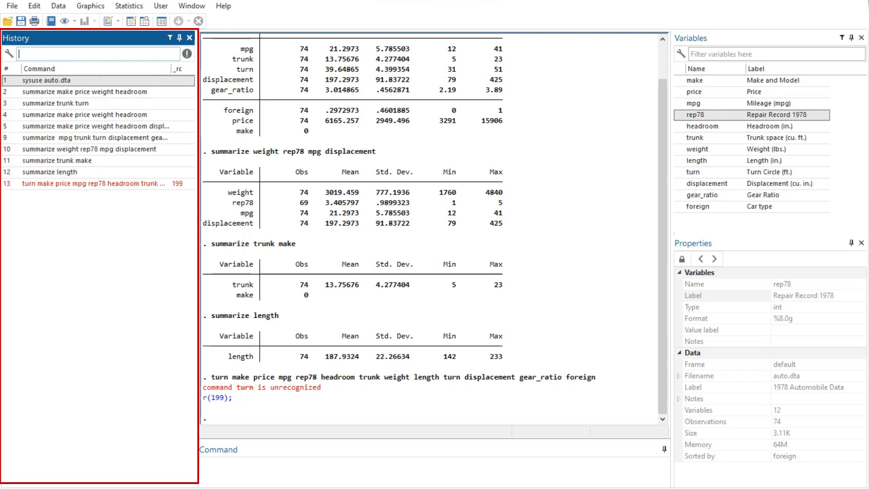
- Recall history entries 12 and 5, then toggle the History 'Filter errors' button on and off three times
click(83, 170)
click(98, 129)
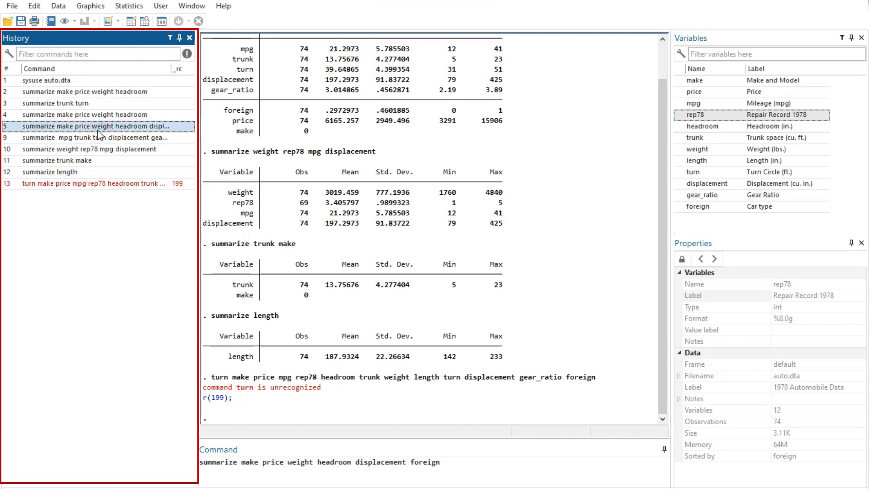
click(186, 55)
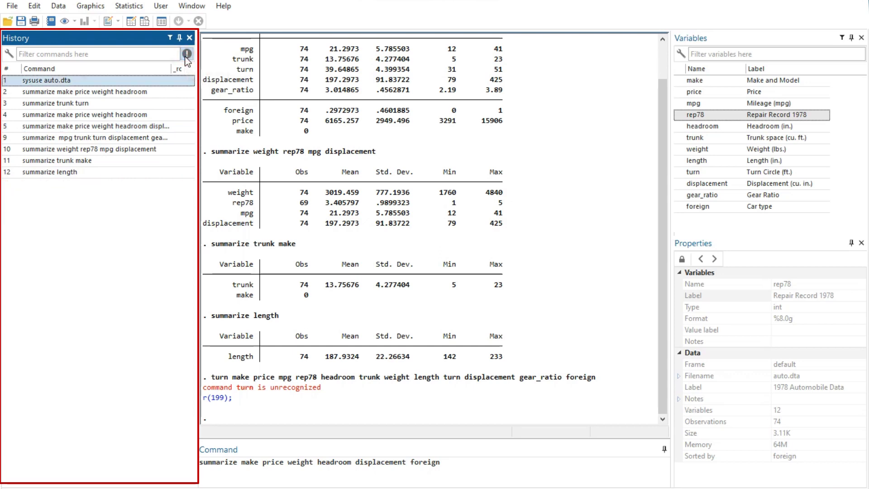
click(186, 56)
click(186, 55)
click(186, 55)
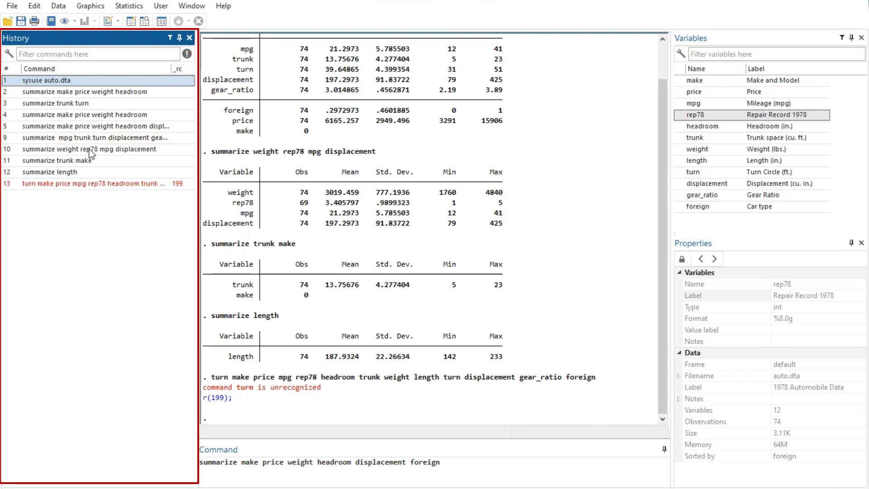
click(187, 56)
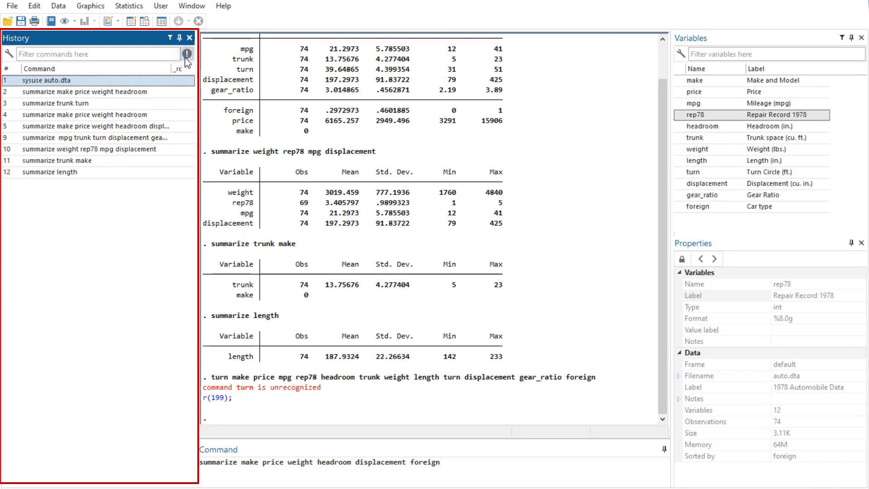
click(185, 57)
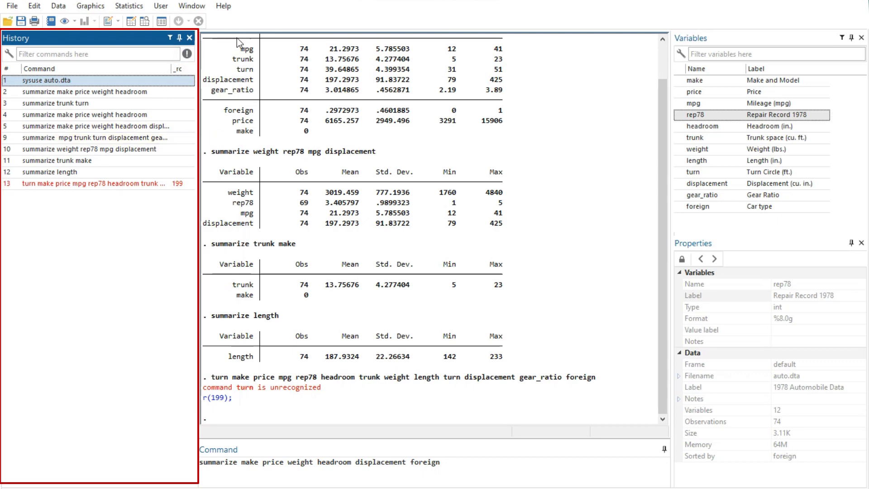
- Hide failed commands and re-run history entries 9 and 11 (summarize trunk make)
click(186, 55)
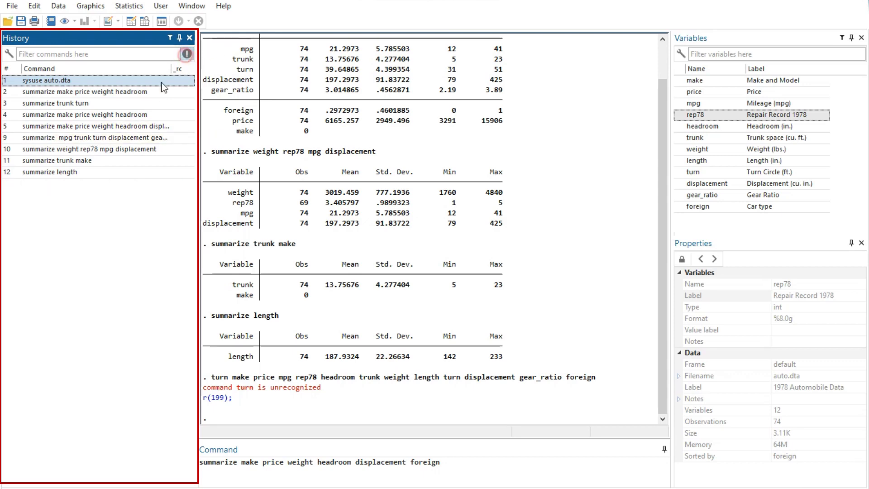
double_click(91, 139)
click(501, 469)
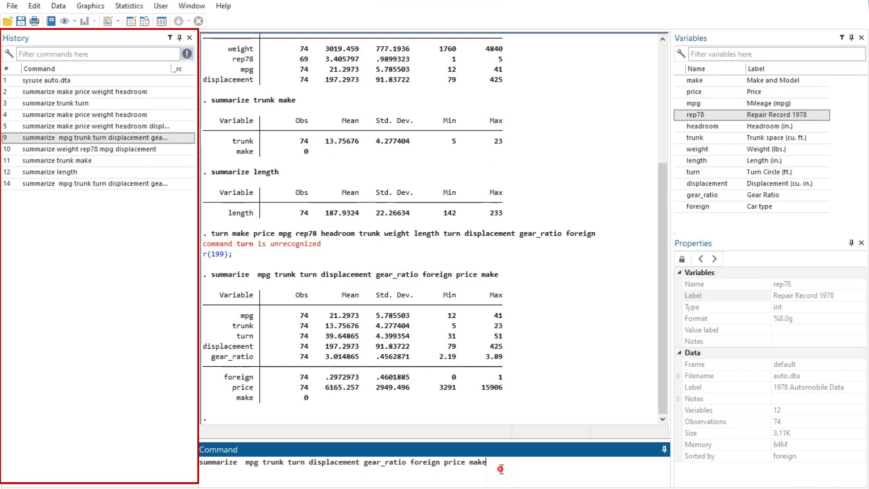
key(Return)
double_click(49, 164)
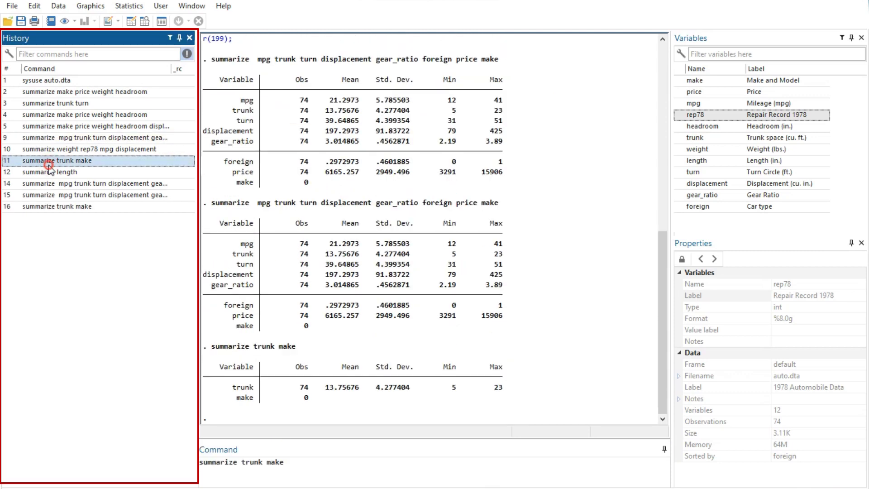
- Recall entry 14, append the weight variable and run it (weight mean 3019.459)
click(70, 184)
click(521, 469)
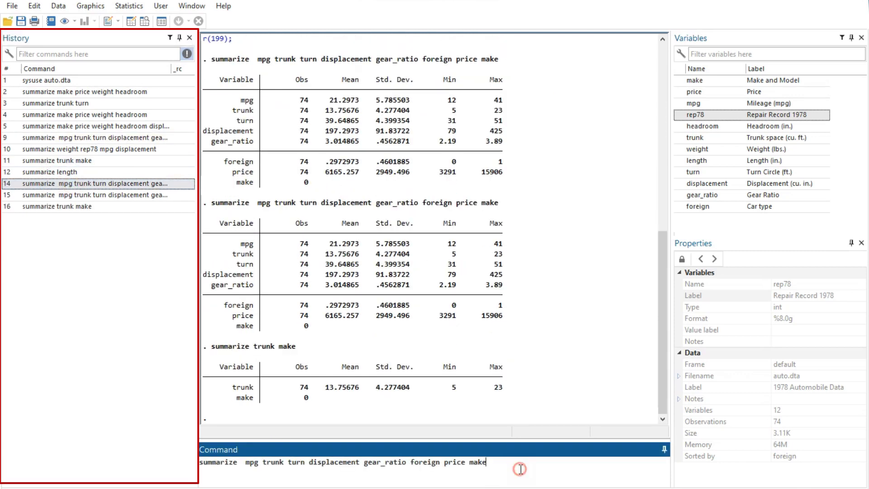
double_click(762, 150)
click(542, 466)
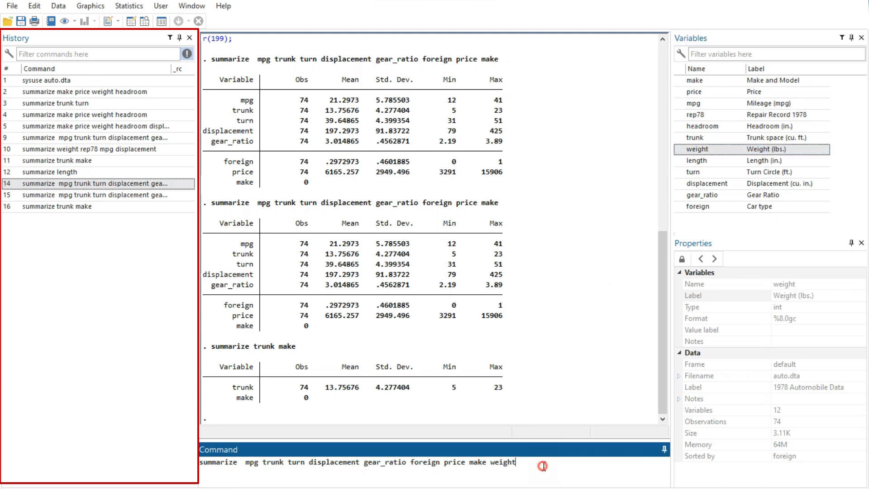
key(Return)
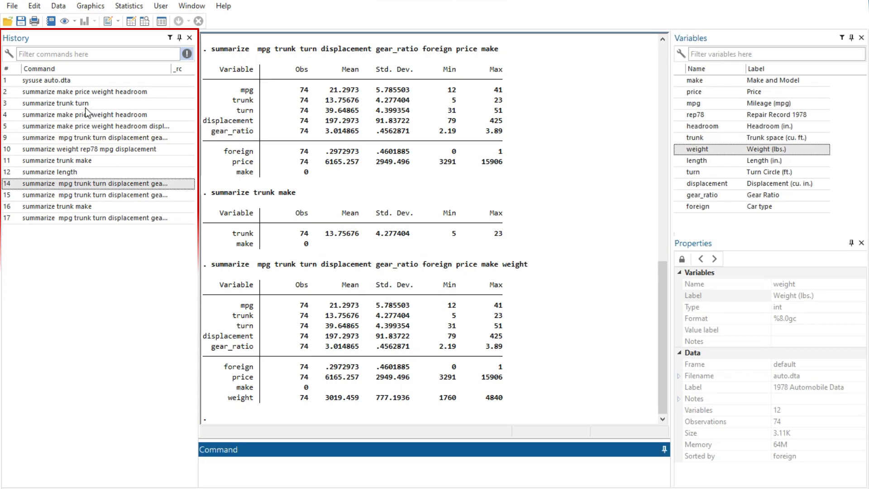
- Cut history entry 11 and paste it into the Command window to run summarize trunk make
right_click(83, 94)
right_click(45, 138)
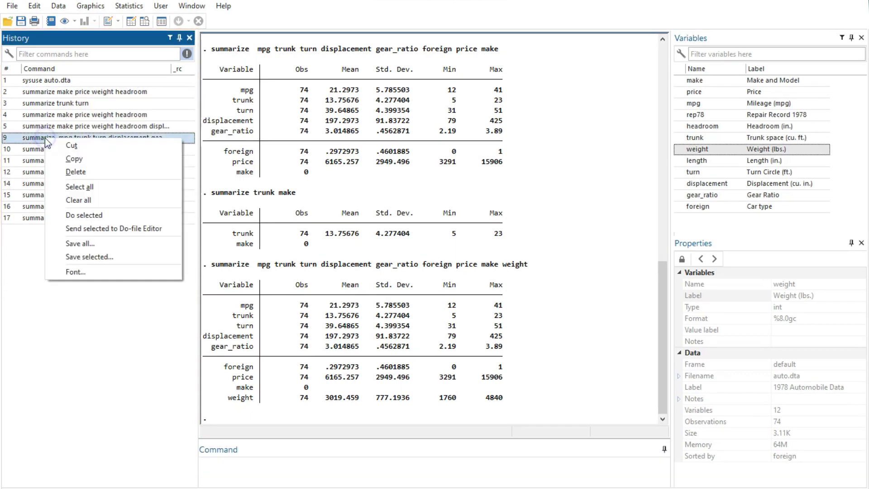
right_click(35, 160)
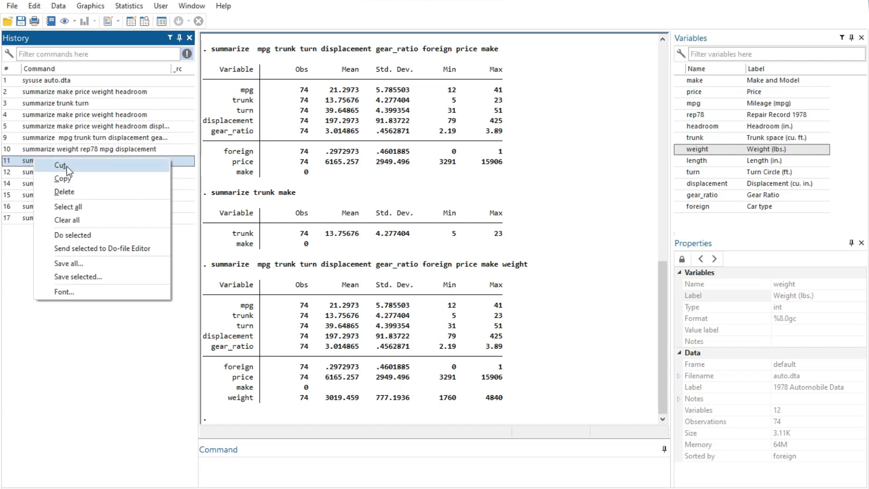
click(66, 165)
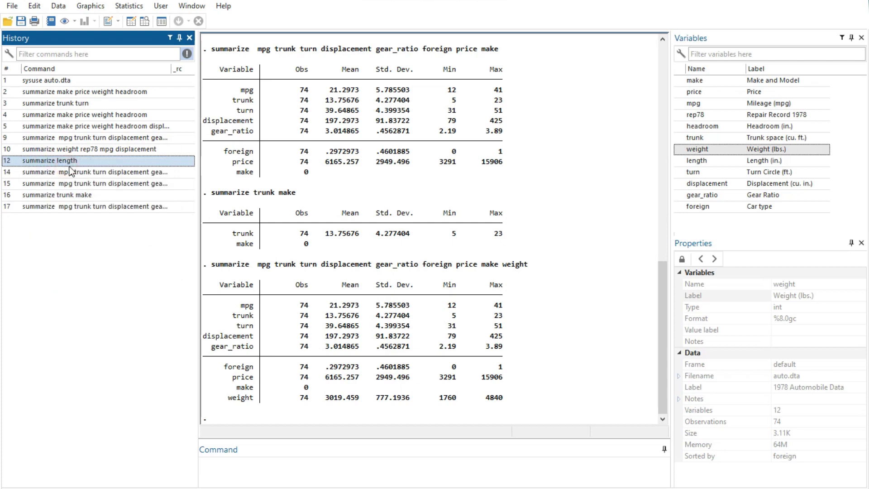
click(246, 467)
key(ctrl+v)
key(Return)
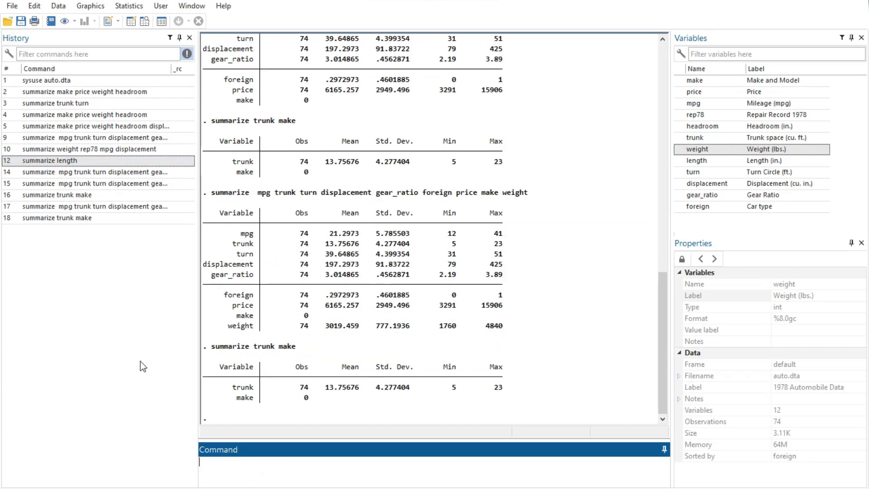
- Copy history entry 16 and paste it to run summarize trunk make again
right_click(68, 195)
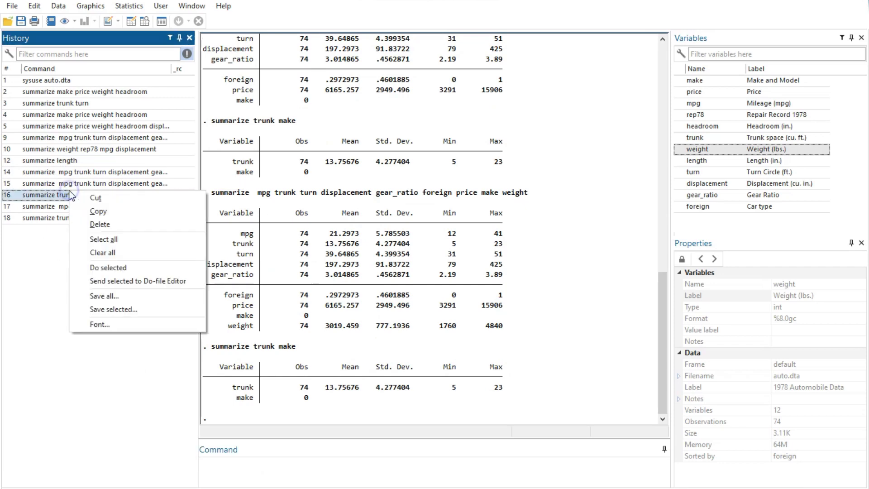
click(99, 211)
click(240, 475)
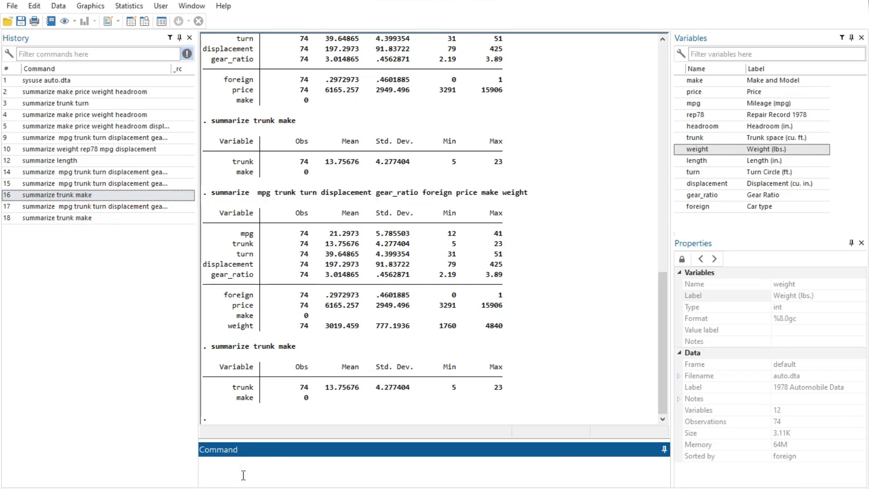
key(ctrl+v)
key(Return)
- Delete history item 4 and select all entries in the History list
right_click(61, 118)
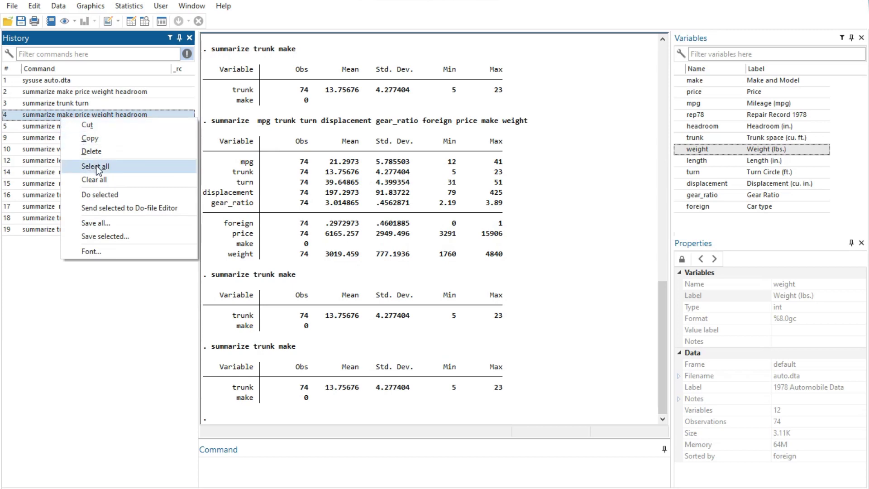
click(94, 154)
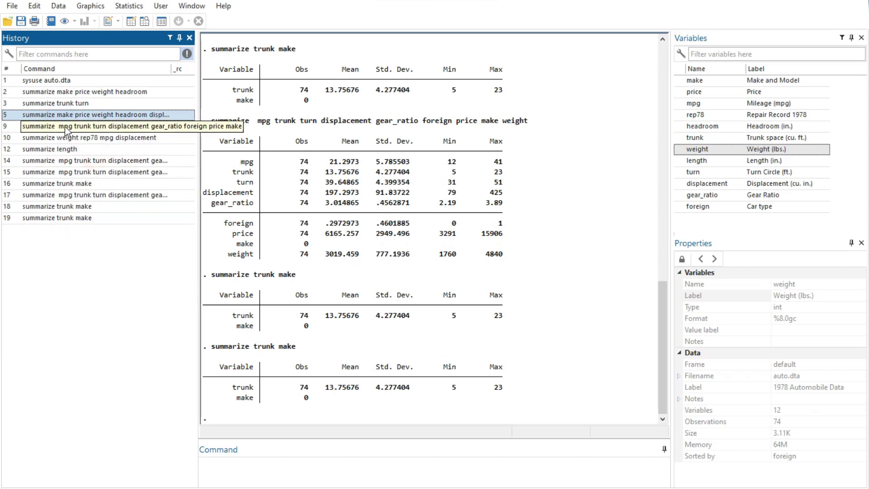
right_click(79, 128)
click(107, 174)
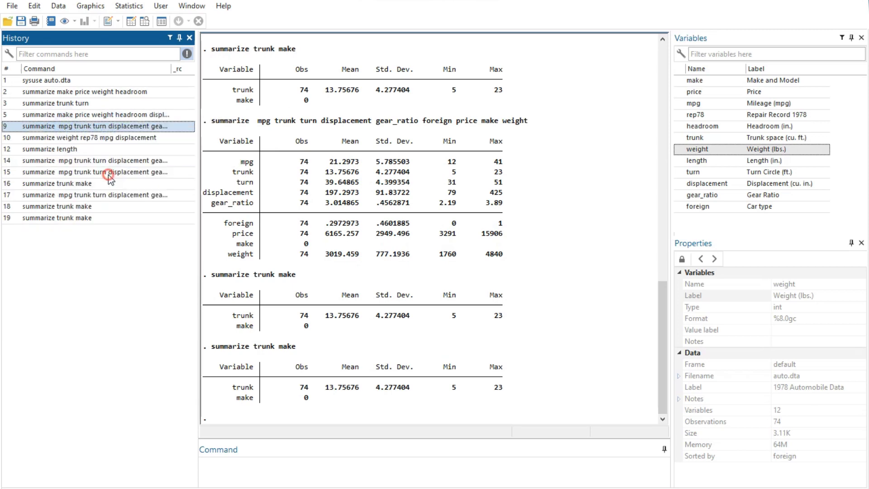
right_click(78, 194)
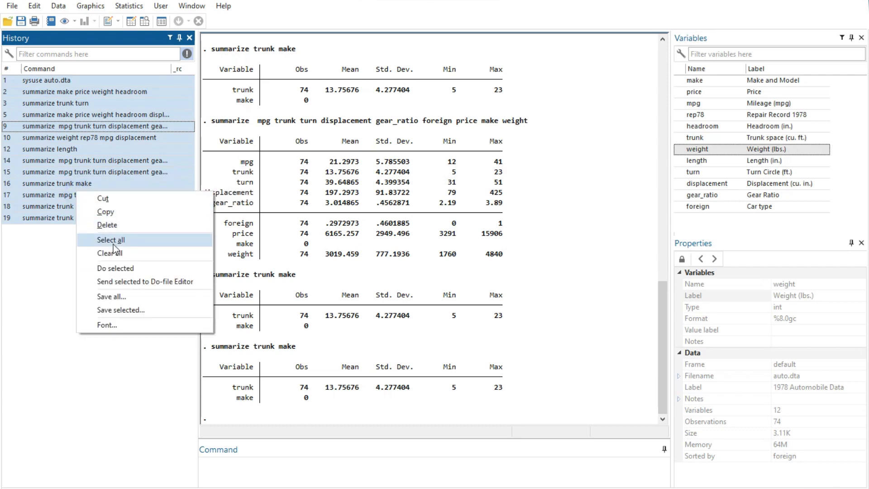
- Clear all entries from the History window
right_click(73, 158)
right_click(74, 159)
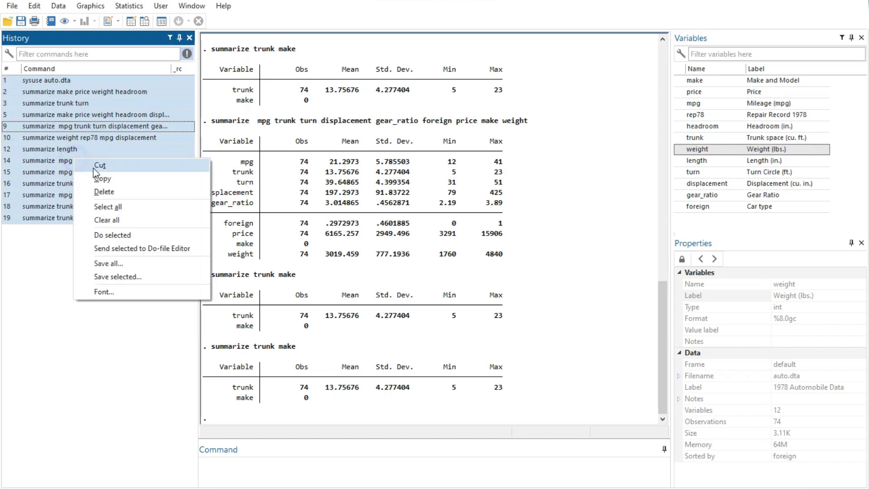
click(110, 219)
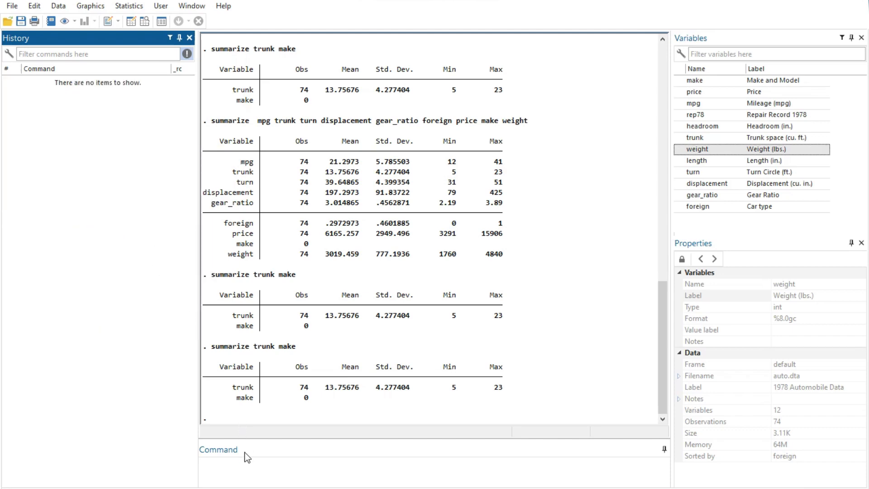
- Paste sysuse auto.dta into the Command window to run it
click(241, 466)
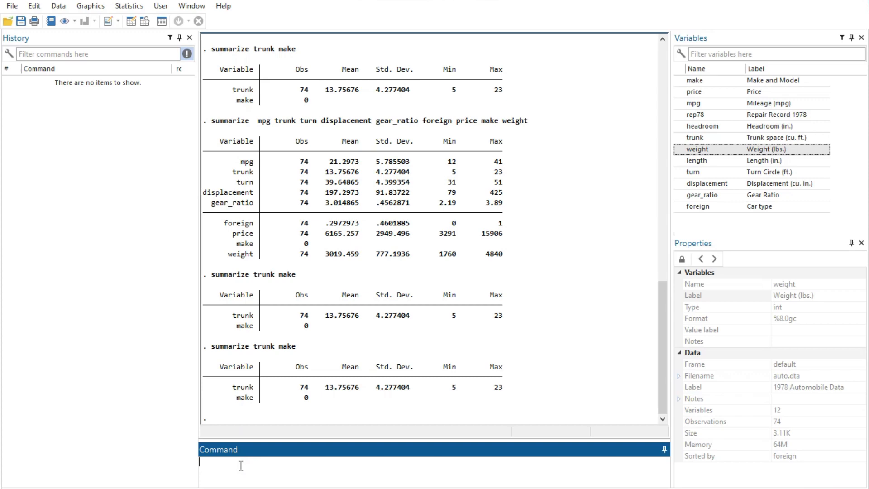
right_click(241, 465)
click(271, 407)
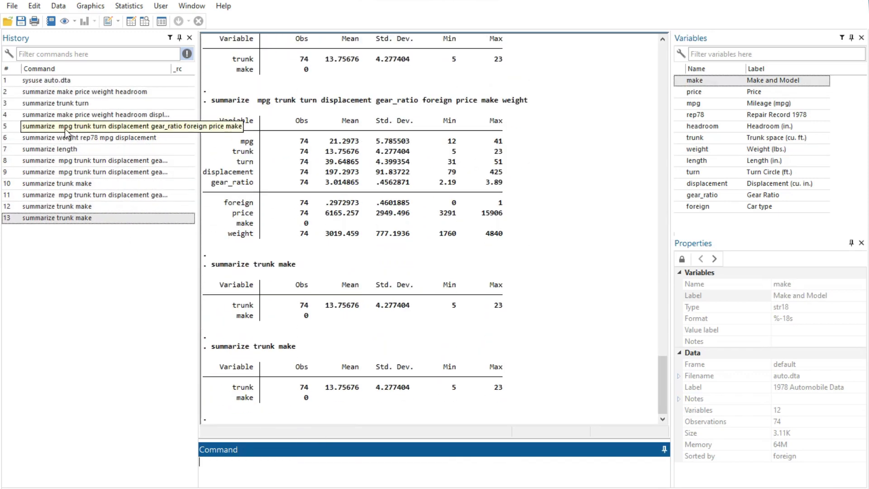
- Rerun history item 5's summarize of mpg through make with Do selected
right_click(64, 128)
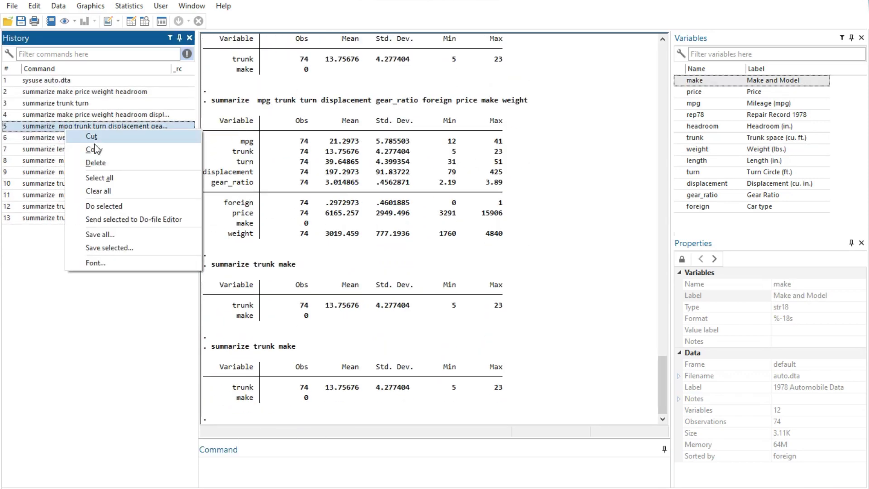
click(111, 208)
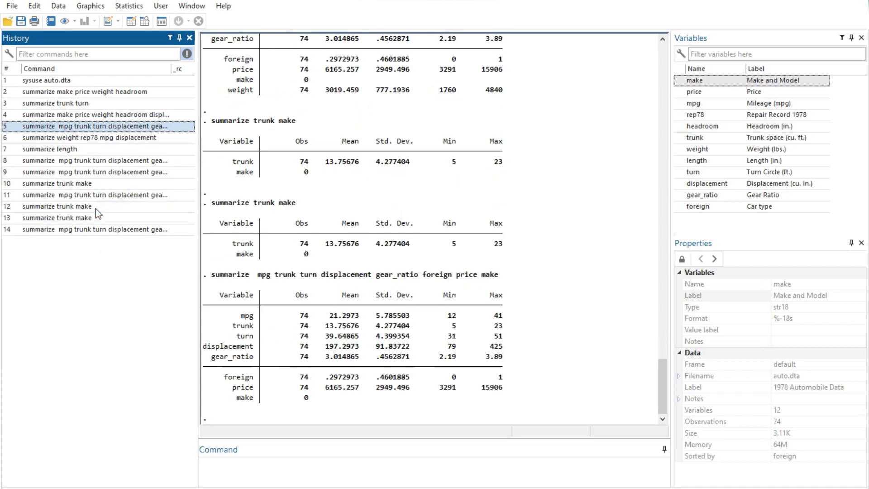
right_click(70, 178)
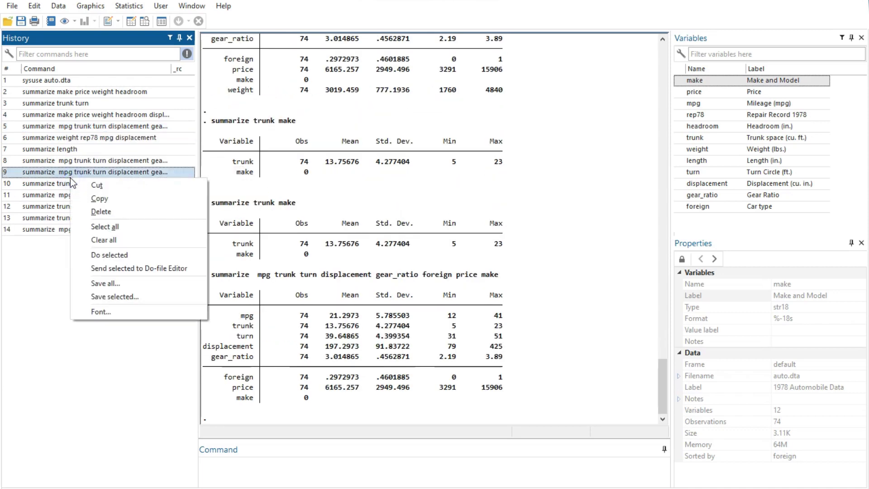
click(127, 271)
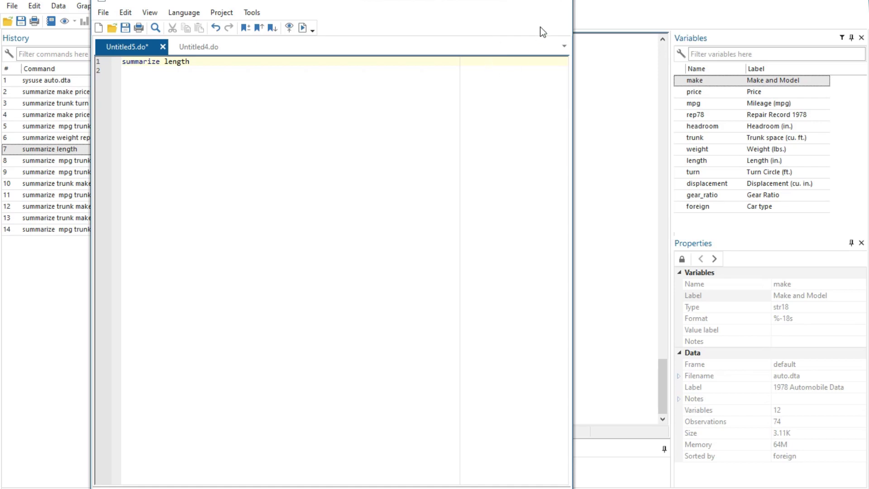
click(561, 1)
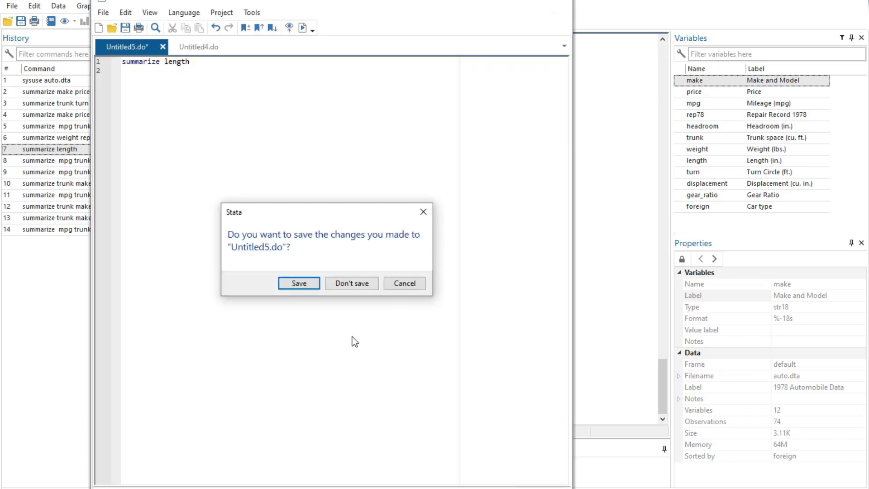
click(343, 283)
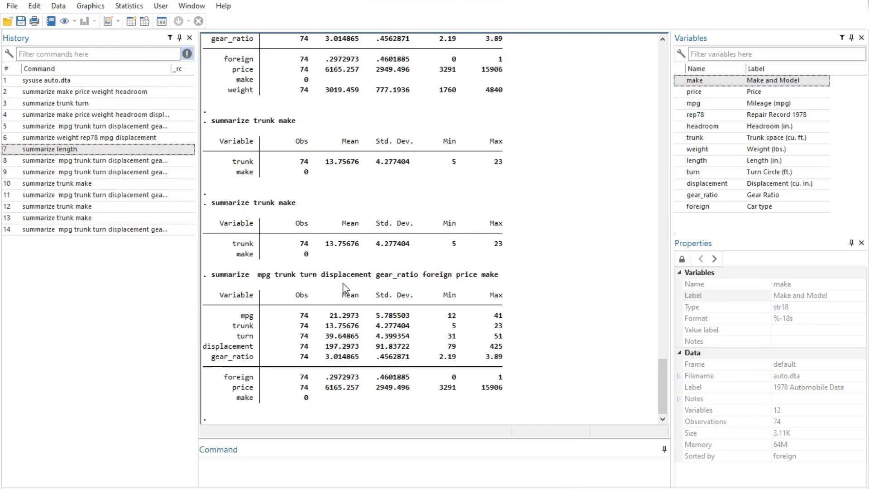
right_click(93, 172)
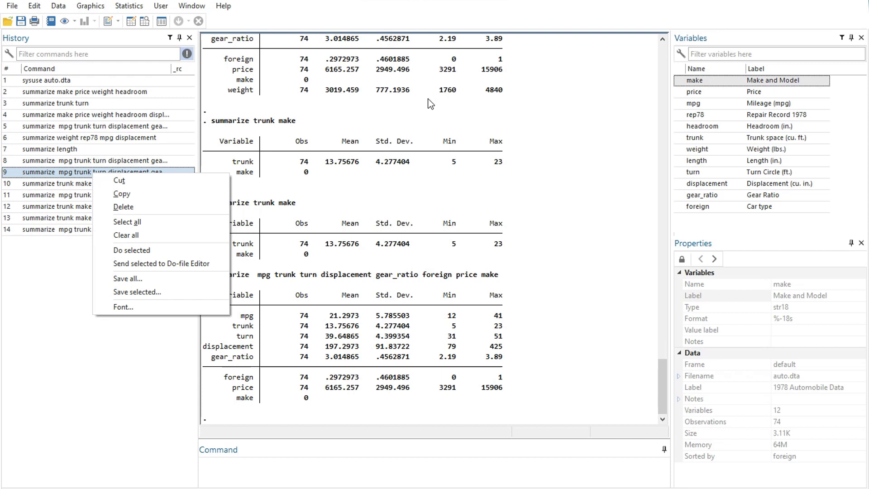
click(133, 278)
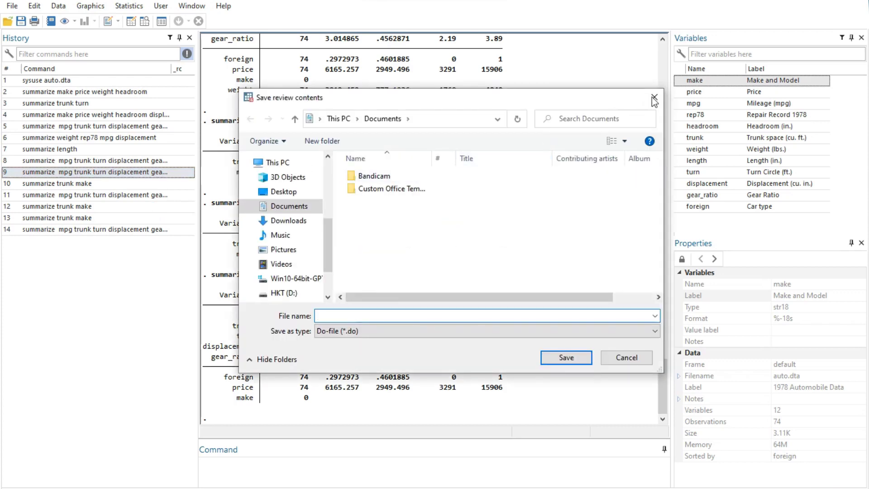
click(655, 97)
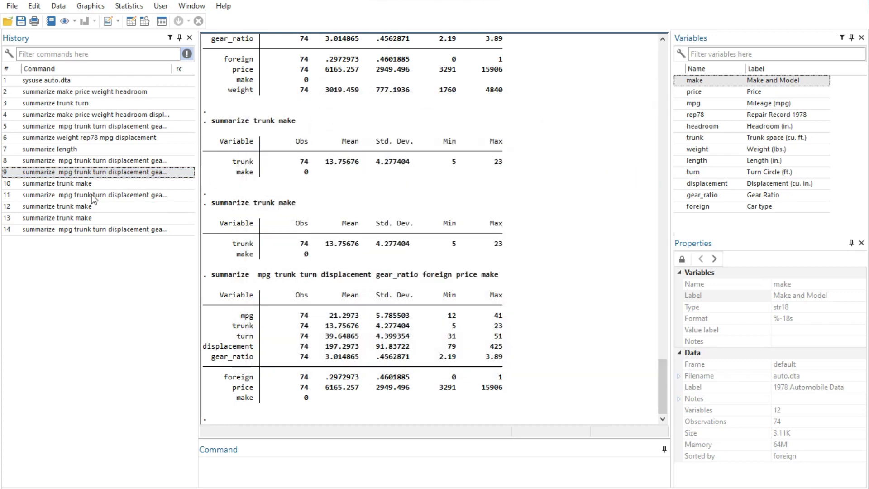
right_click(44, 206)
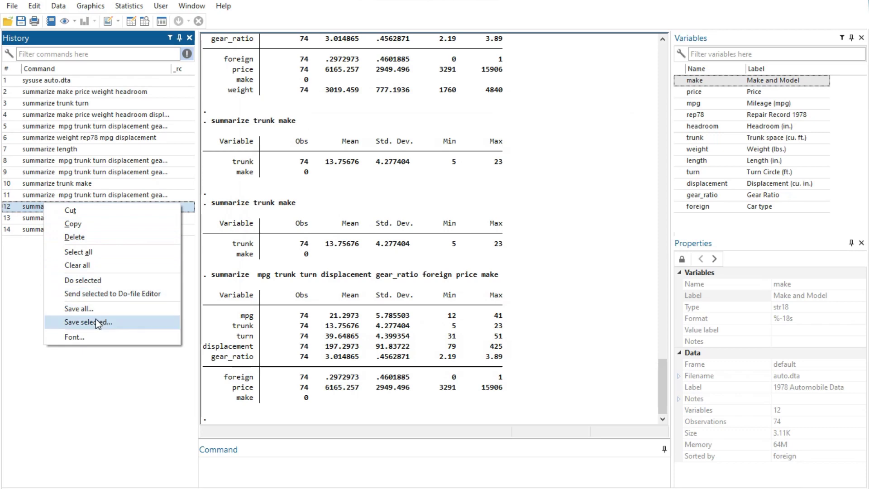
click(96, 321)
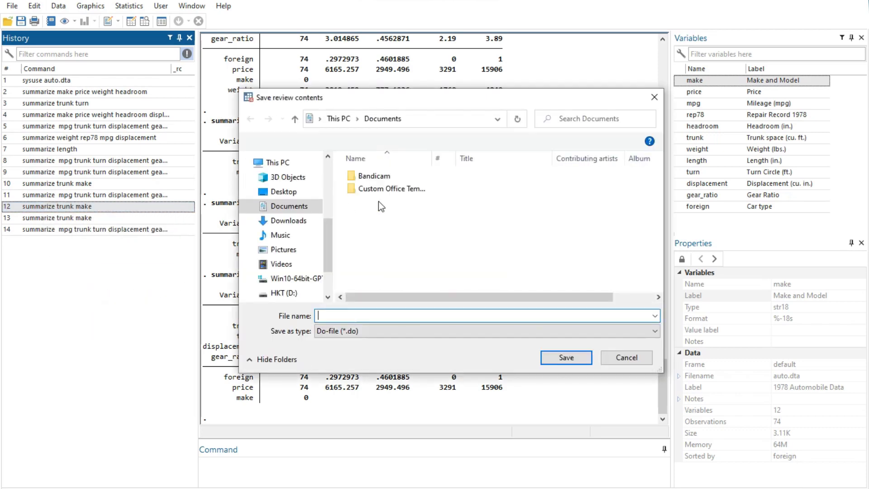
click(614, 353)
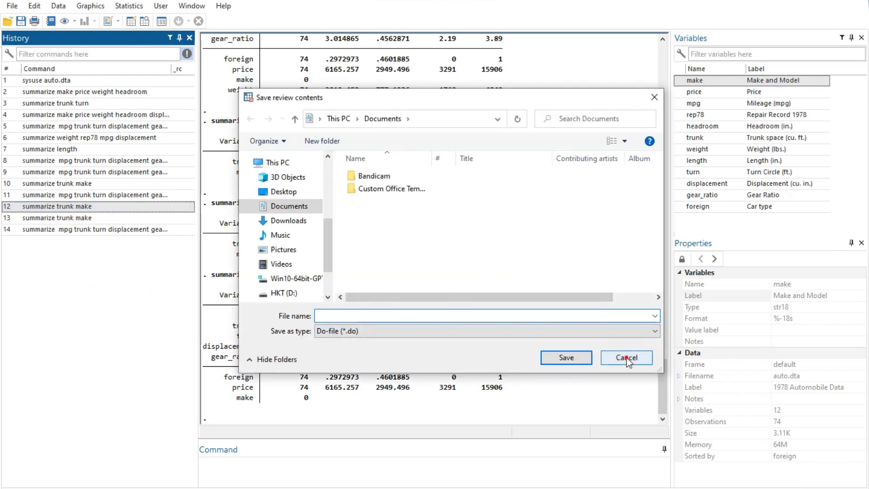
- Enlarge the History window font through the Font dialog
right_click(97, 167)
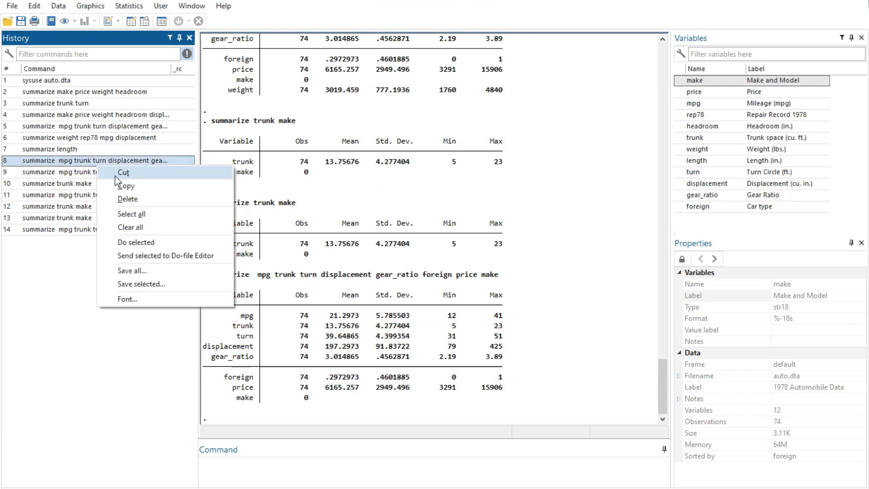
click(137, 298)
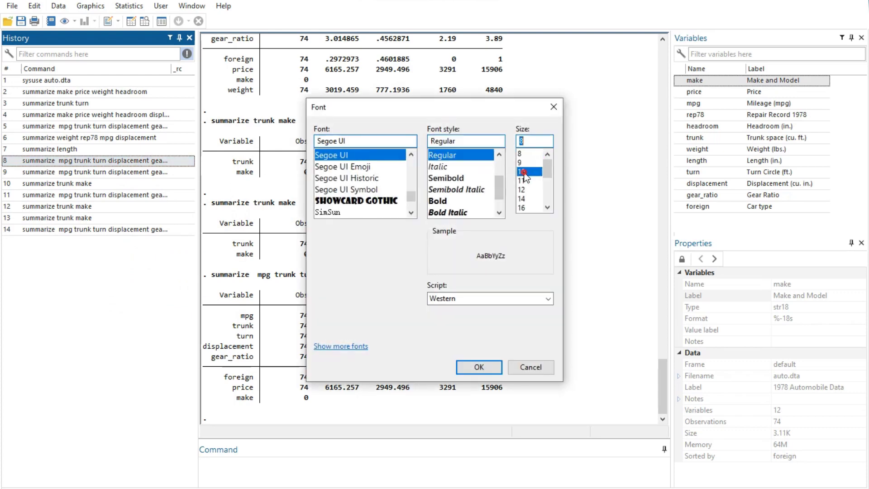
click(479, 366)
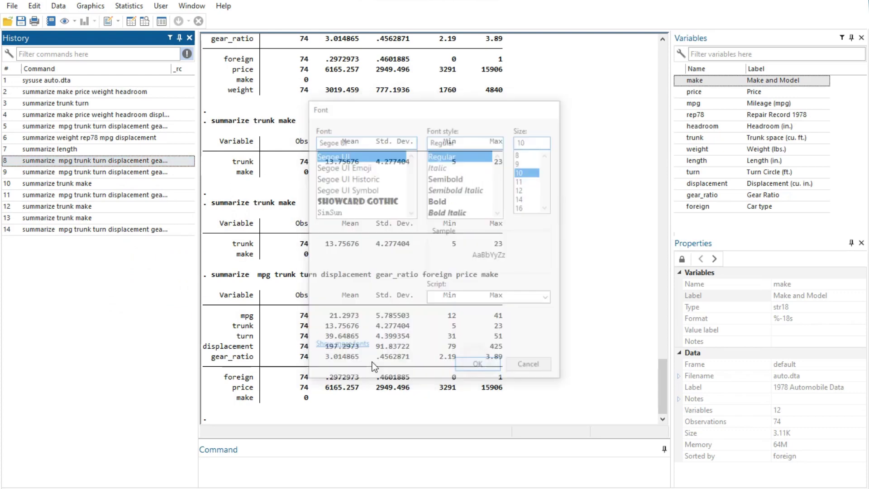
- Set the History window font size to 8
right_click(31, 113)
click(79, 234)
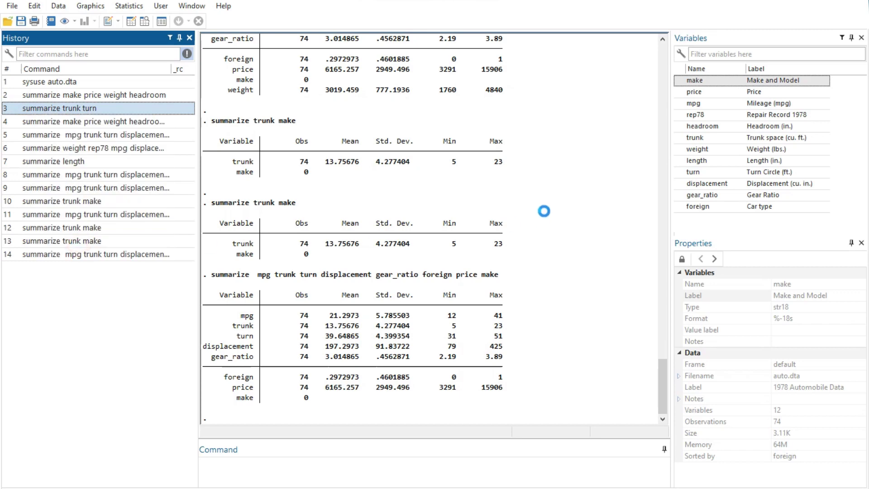
scroll(525, 162, up, 1)
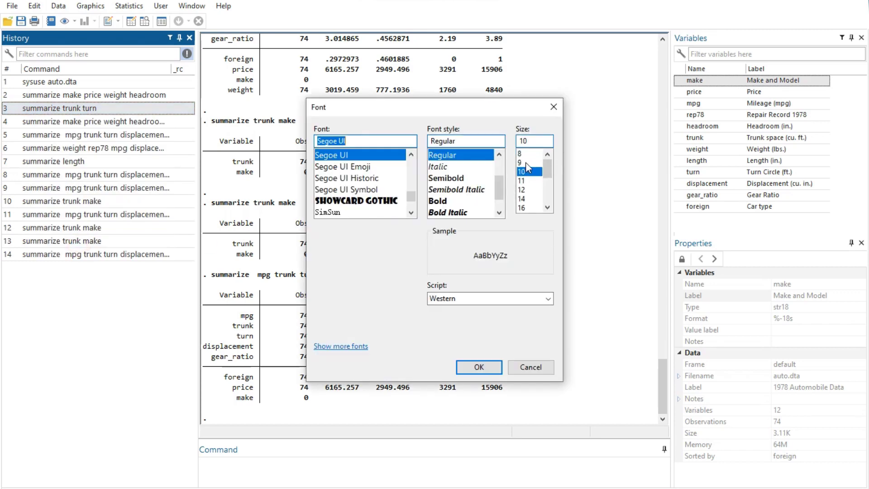
click(523, 154)
click(479, 367)
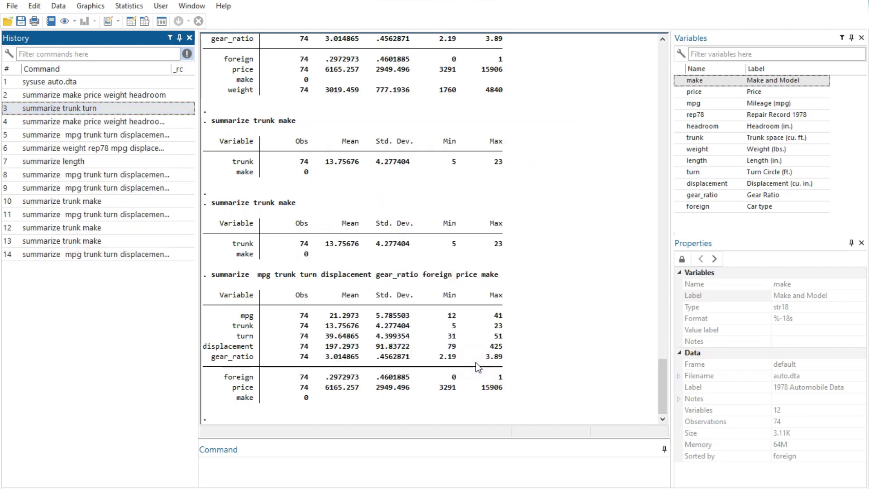